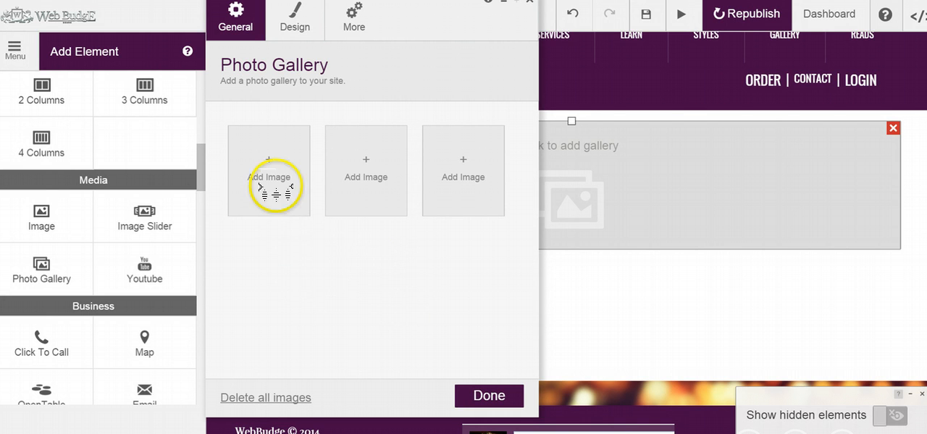
- Select the 800 x 531 Siamese cat image, Pizza.jpg and the Free_site_graphic image from the uploaded images for the photo gallery
left_click(265, 167)
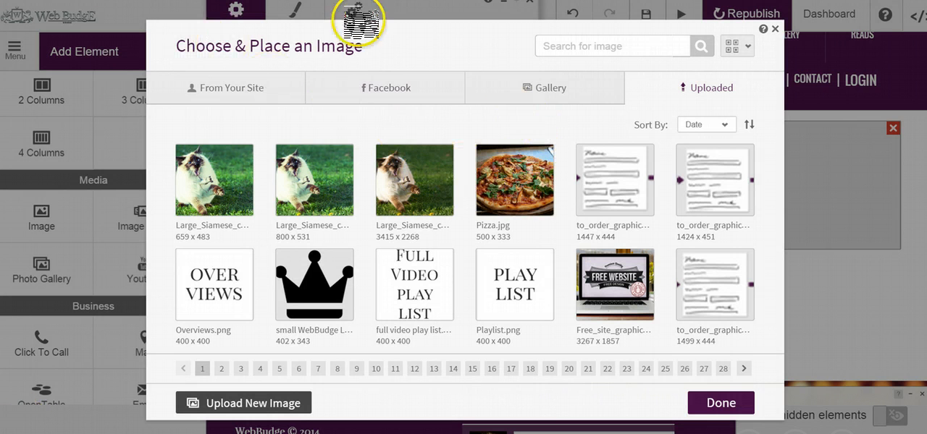
mouse_move(724, 298)
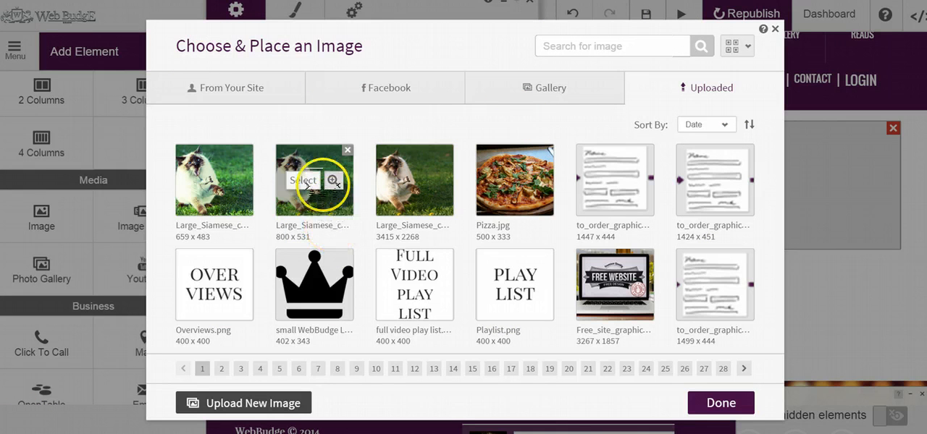
left_click(304, 181)
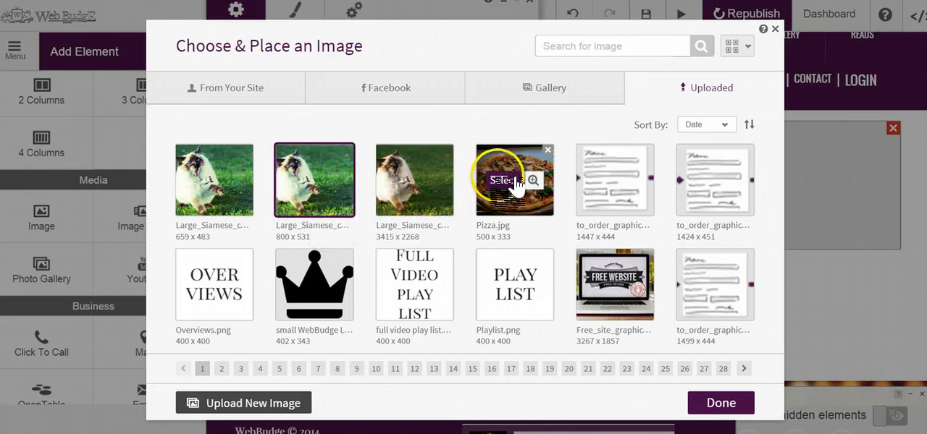
left_click(507, 181)
left_click(604, 278)
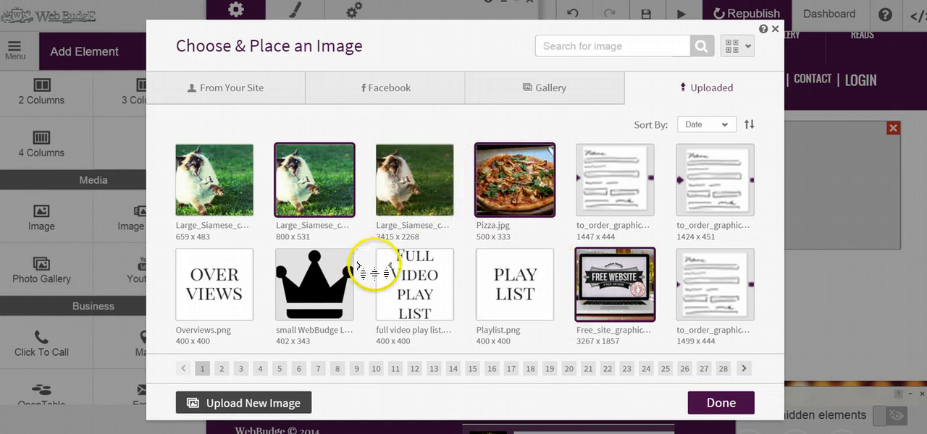
left_click(524, 185)
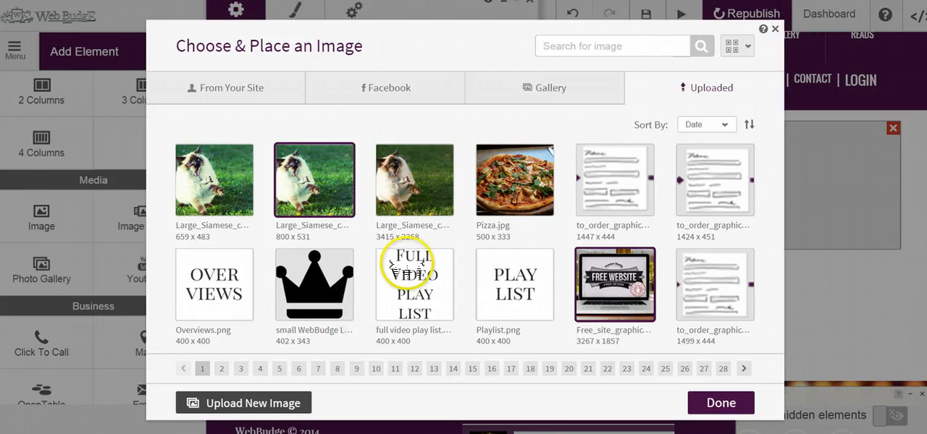
left_click(507, 181)
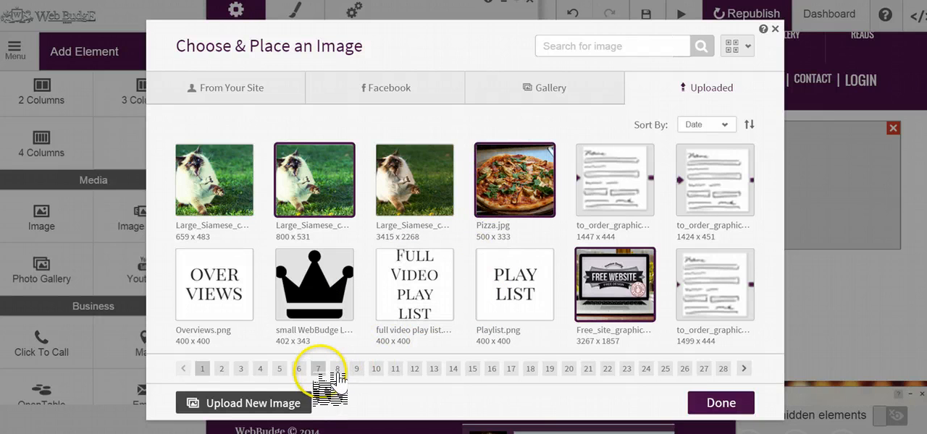
- Select Mobile.png, the Do it yourself image, 17.png and the 987 x 1012 WebBudge Stamp on page 7, and add the selection to the gallery
left_click(319, 369)
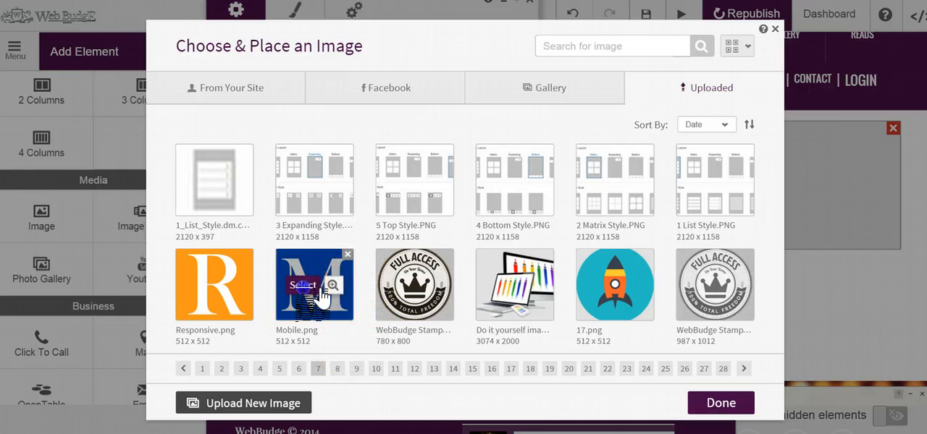
left_click(304, 286)
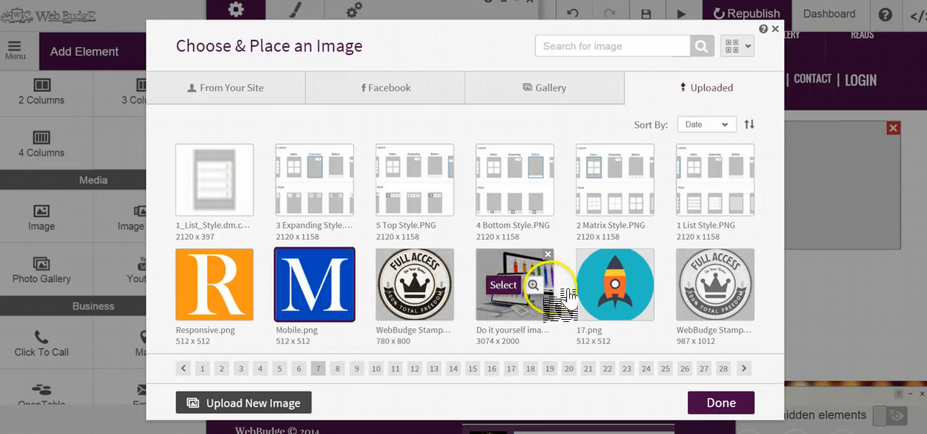
left_click(513, 286)
left_click(606, 287)
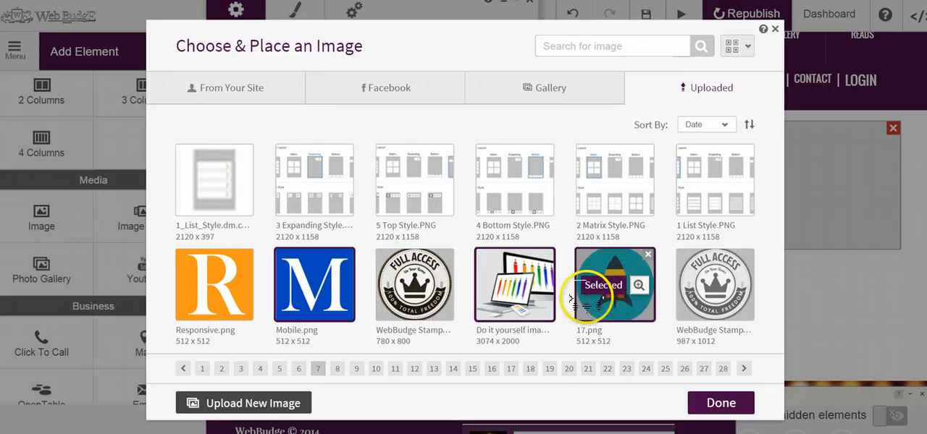
left_click(692, 285)
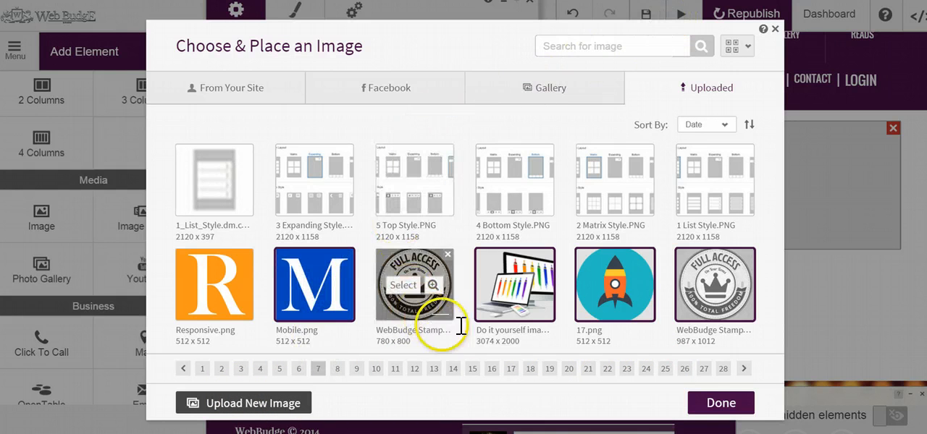
left_click(727, 400)
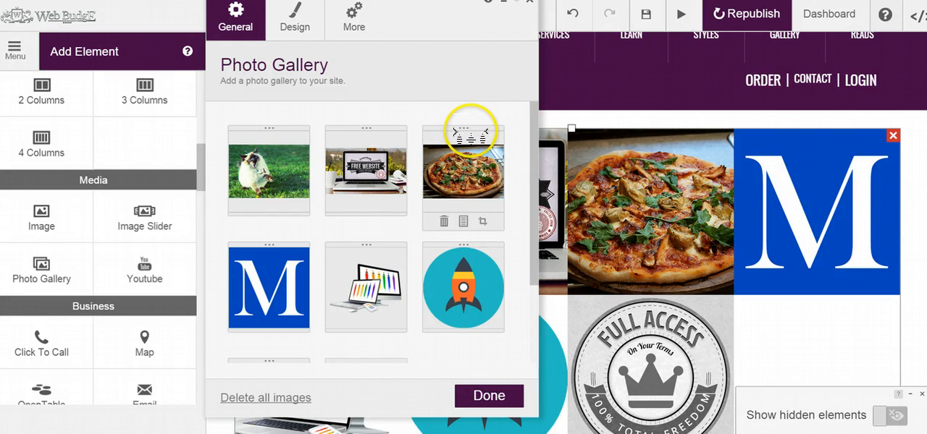
- Reorder the gallery by moving the pizza image to second place and the rocket image ahead of it
left_click_drag(444, 147, 354, 149)
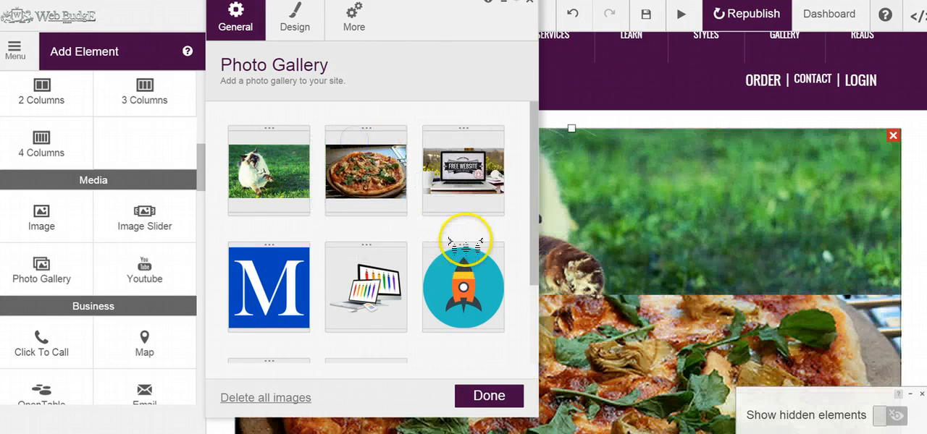
left_click_drag(464, 246, 369, 98)
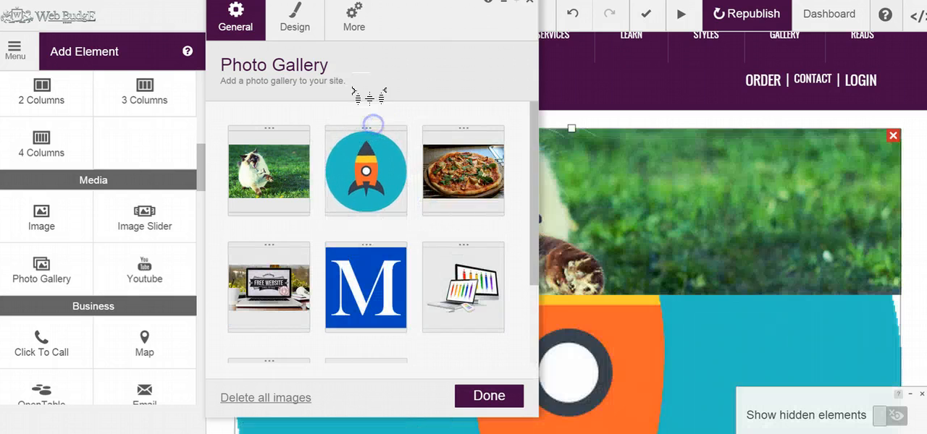
left_click_drag(532, 191, 519, 171)
- Add the caption "Sweet!" to the rocket image in the photo gallery
mouse_move(369, 200)
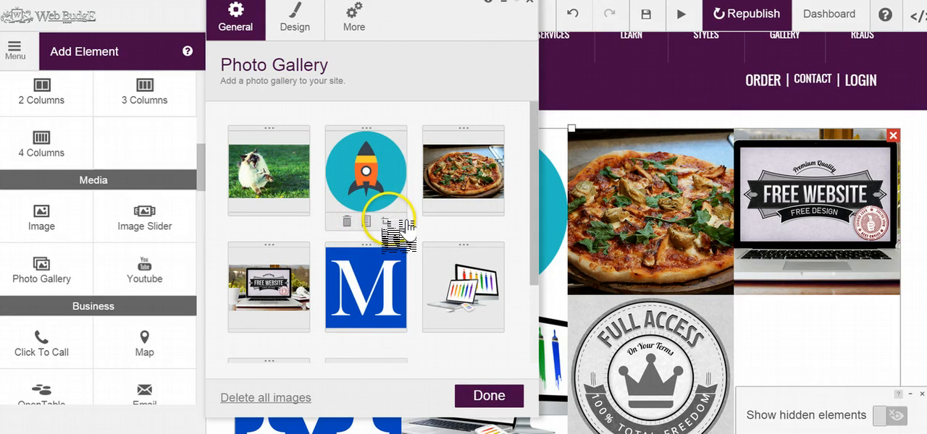
left_click(368, 221)
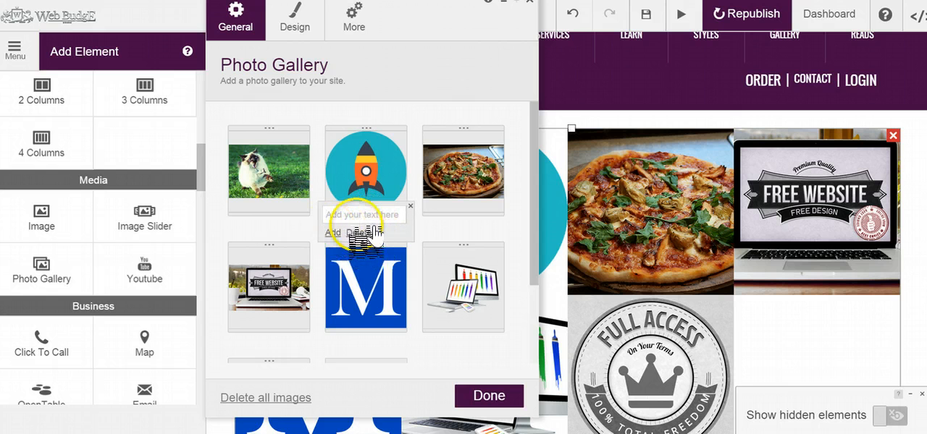
left_click(409, 206)
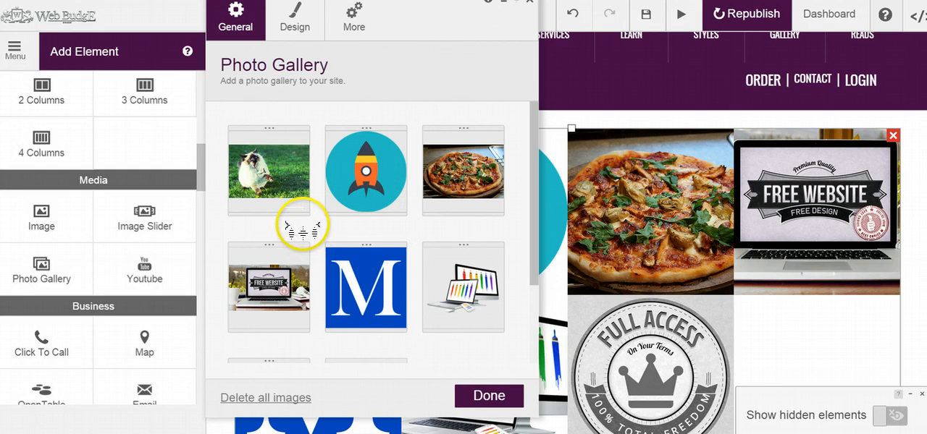
left_click_drag(410, 21, 790, 48)
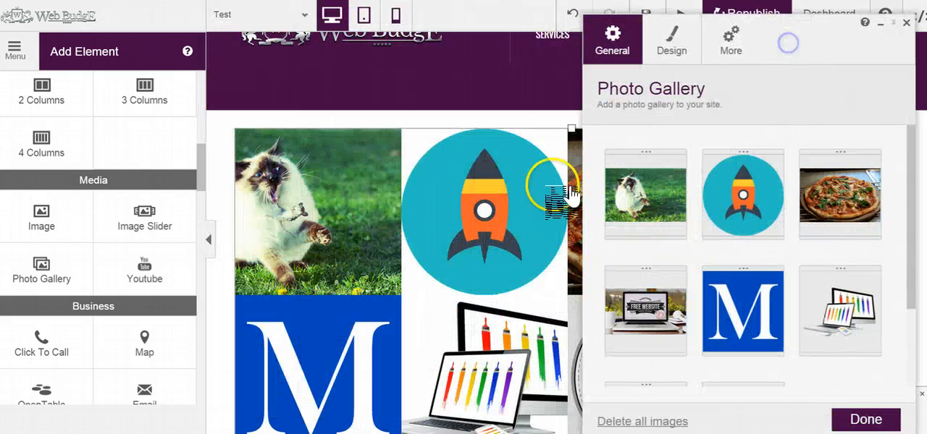
left_click(742, 194)
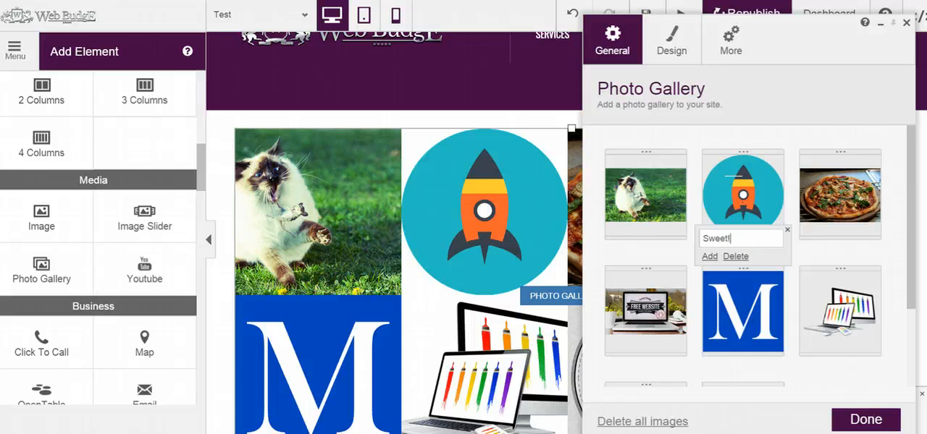
left_click(707, 256)
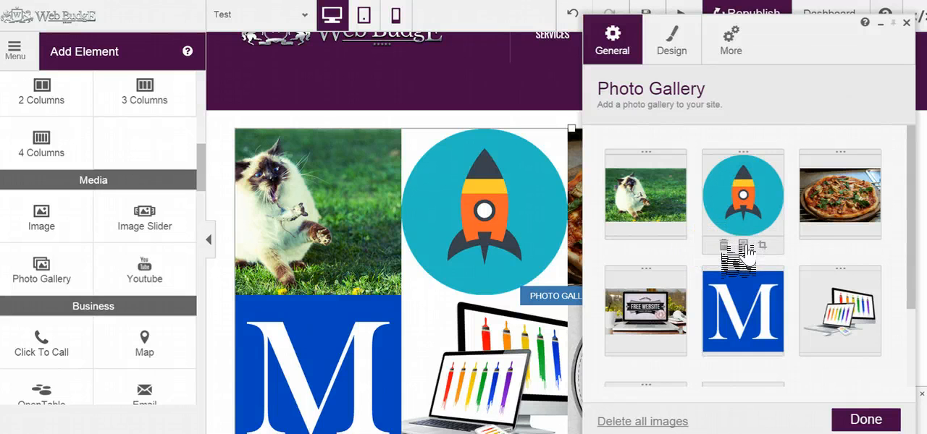
left_click(744, 245)
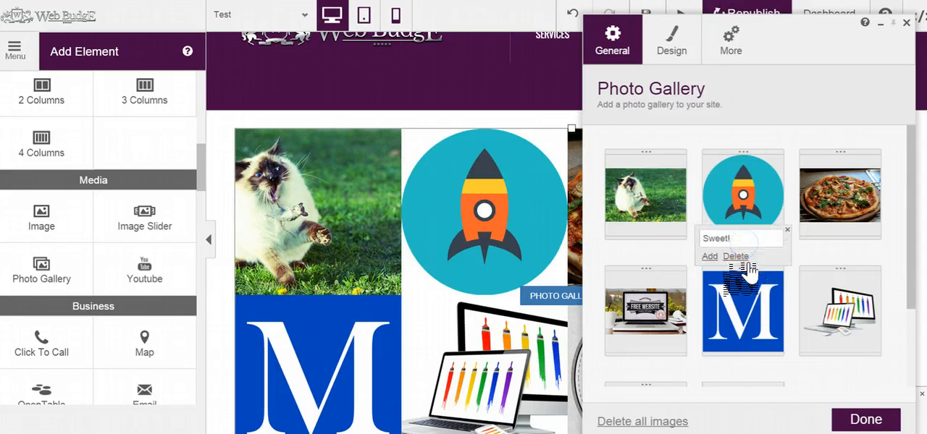
left_click(713, 257)
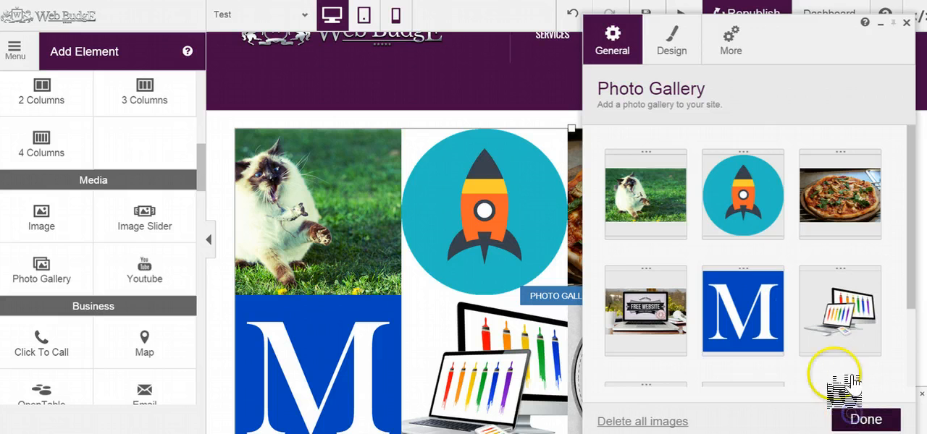
- Preview the site, open the rocket image from the gallery to check its caption, and return to the editor
left_click(688, 14)
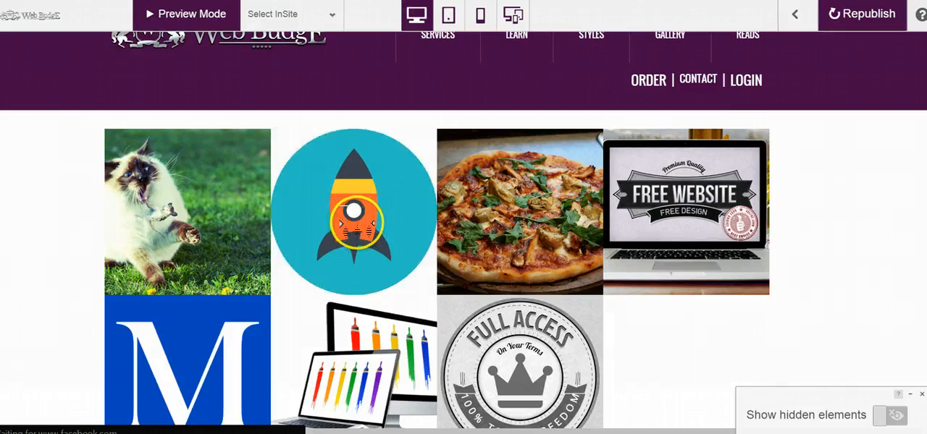
left_click(341, 223)
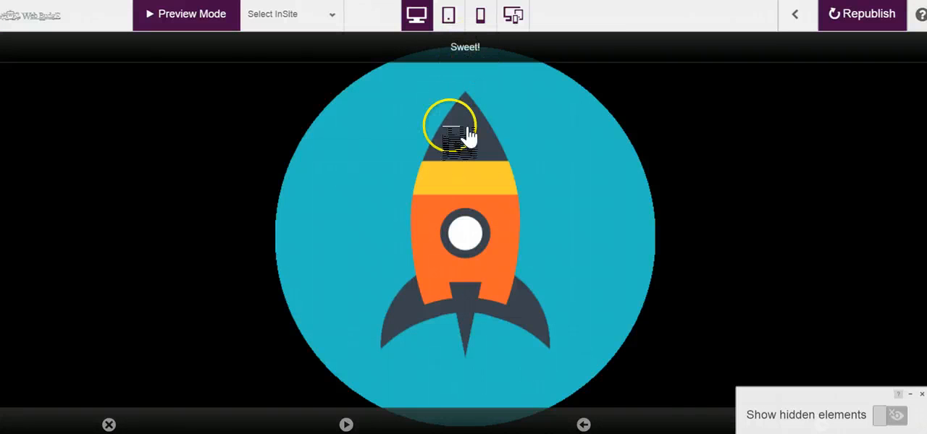
left_click(795, 16)
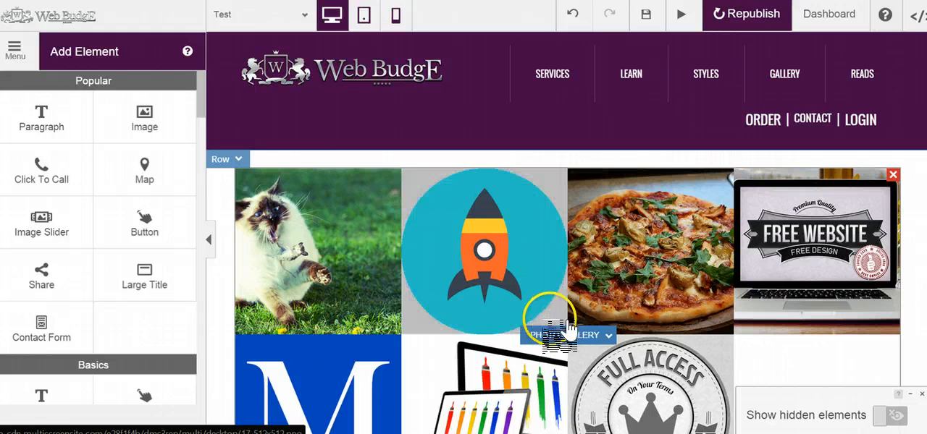
- Reopen the photo gallery on the page for editing and review its images
left_click(565, 333)
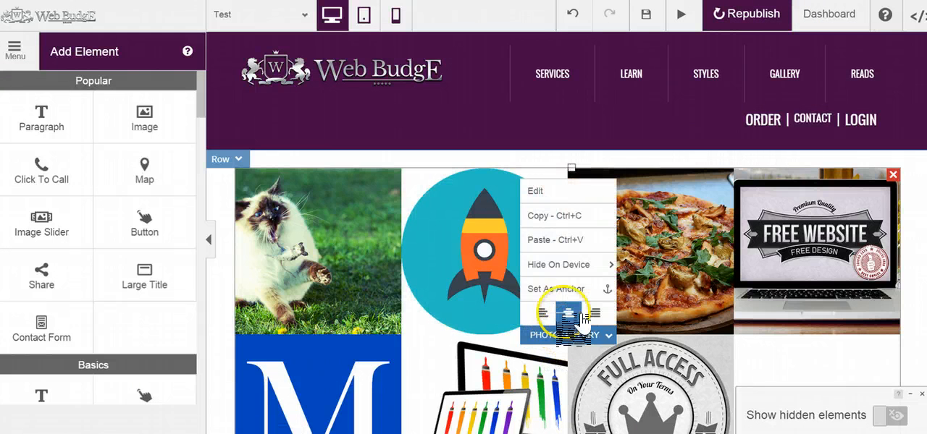
left_click(566, 189)
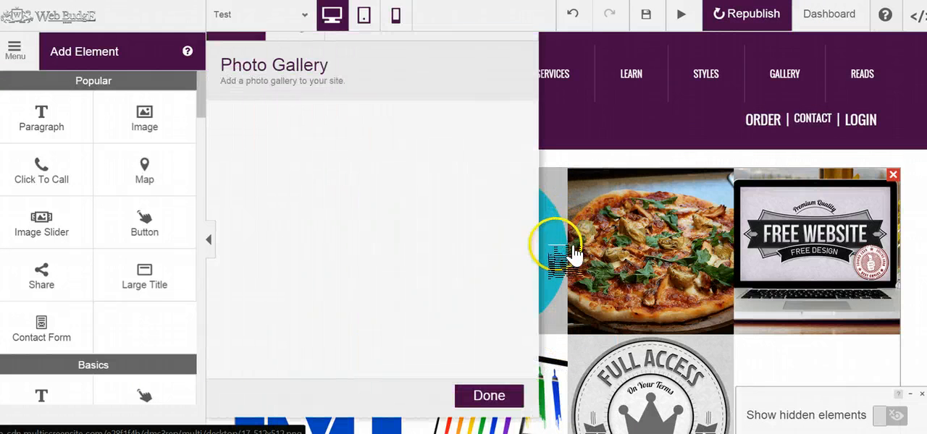
mouse_move(448, 273)
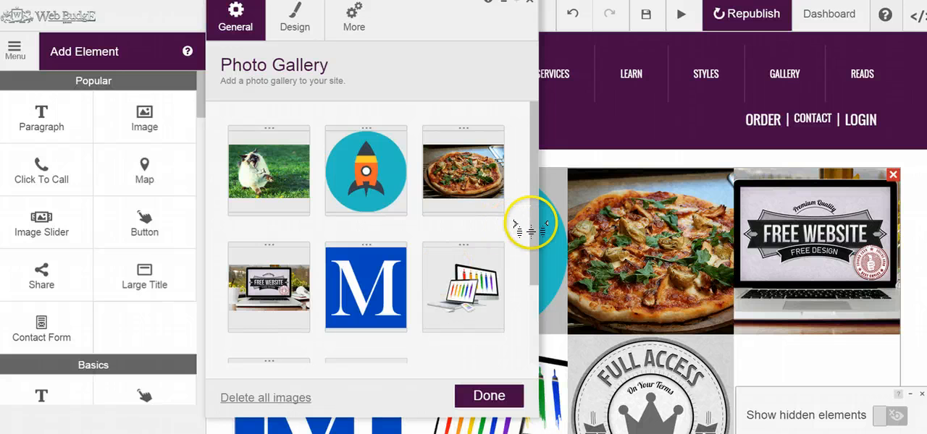
left_click_drag(536, 223, 525, 210)
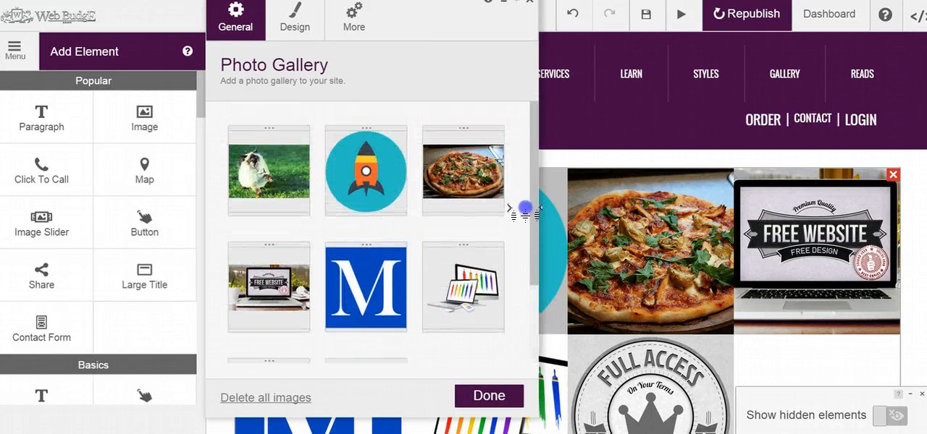
mouse_move(368, 178)
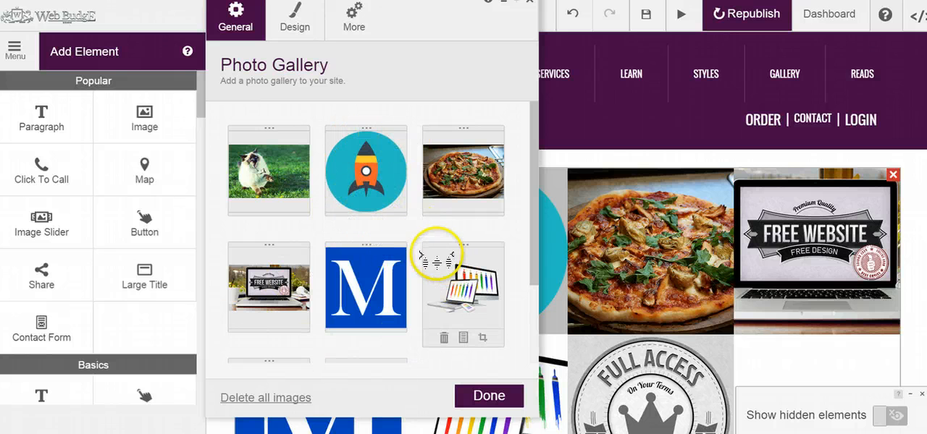
- Change the gallery design to the staggered mosaic layout and turn off Fit to frame
left_click(289, 22)
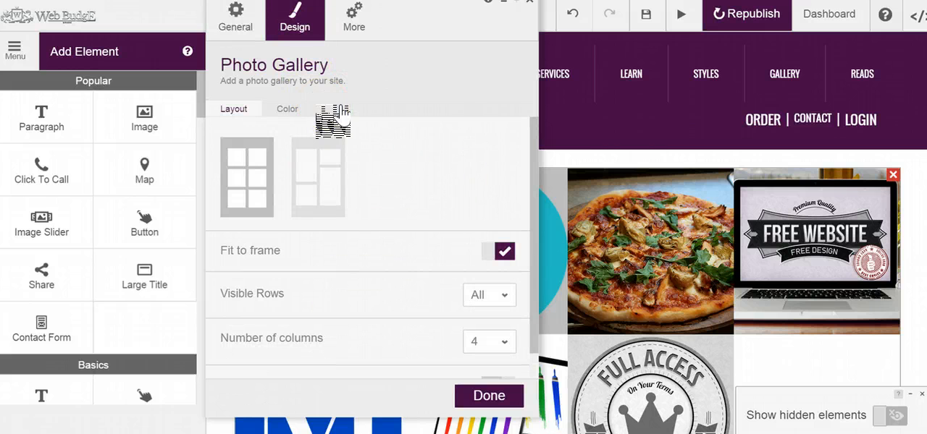
left_click_drag(435, 21, 250, 35)
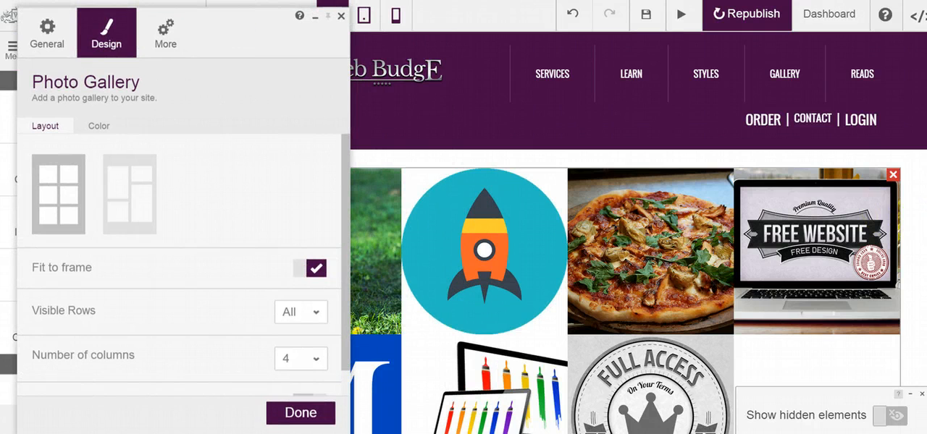
scroll(638, 233, "down", 1)
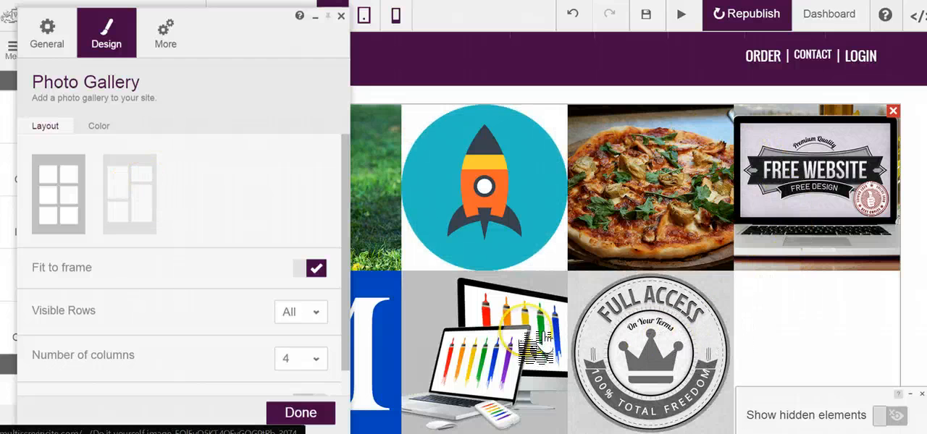
left_click(134, 190)
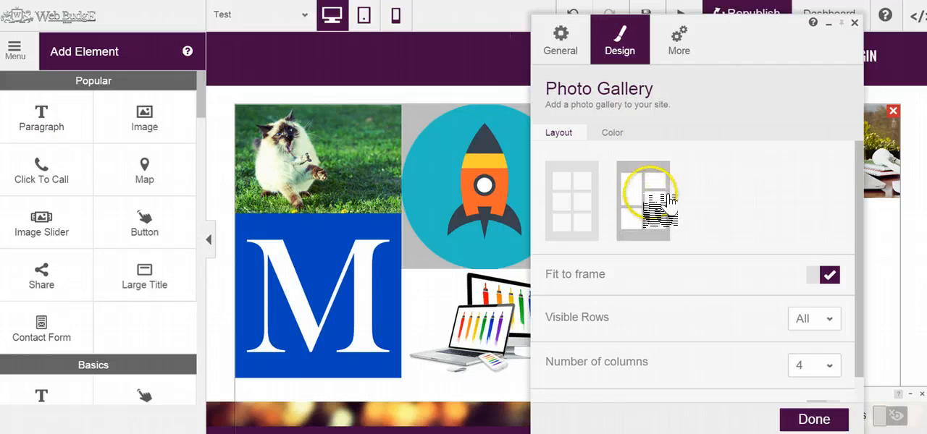
left_click_drag(753, 48, 559, 42)
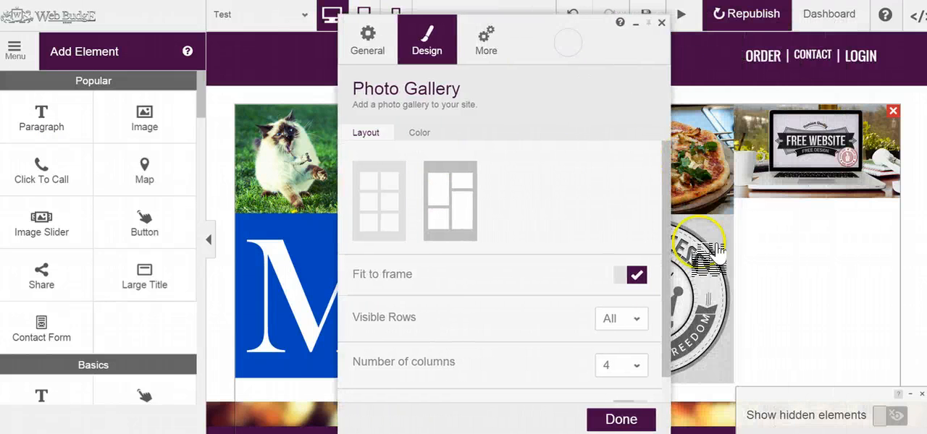
left_click(636, 276)
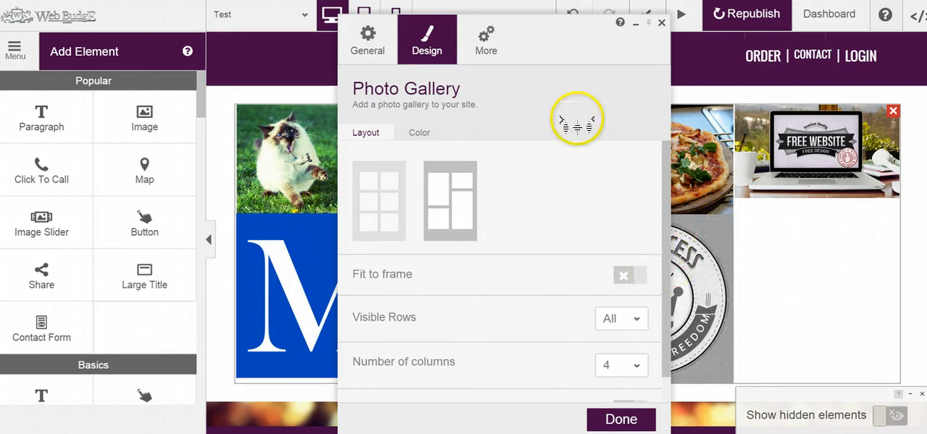
- Limit the photo gallery to 1 visible row and turn on spacing between thumbnails
left_click_drag(548, 34, 596, 33)
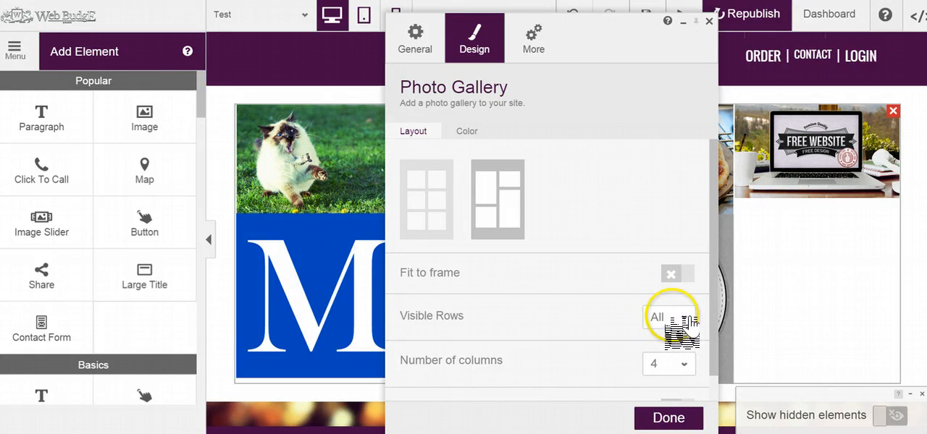
left_click(686, 319)
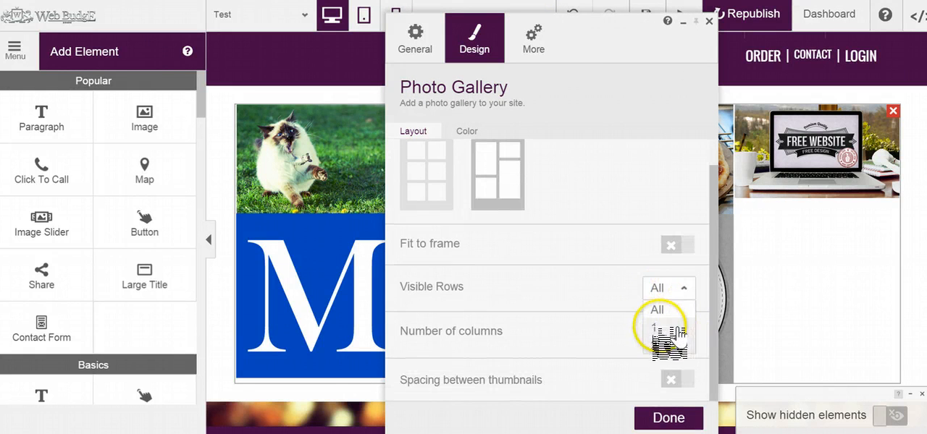
left_click(658, 327)
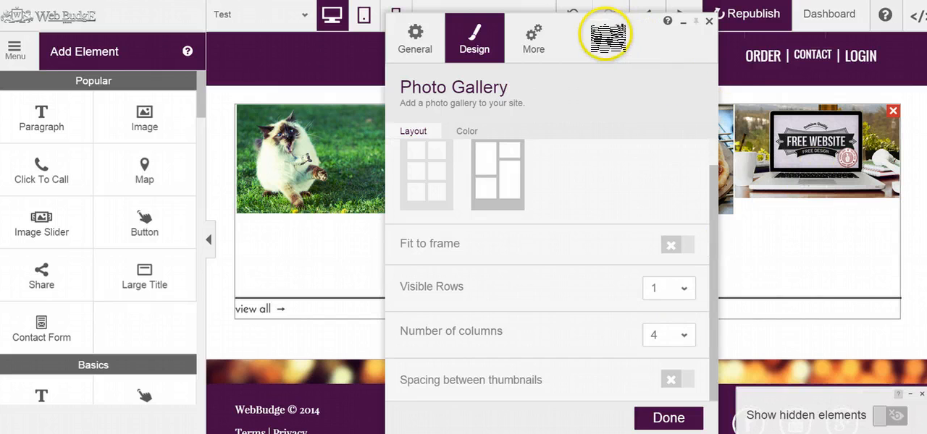
left_click_drag(628, 36, 668, 46)
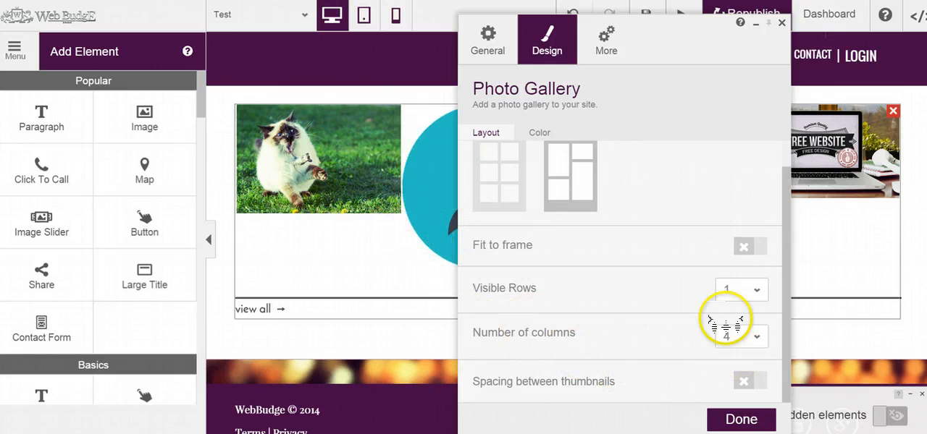
left_click_drag(687, 45, 436, 38)
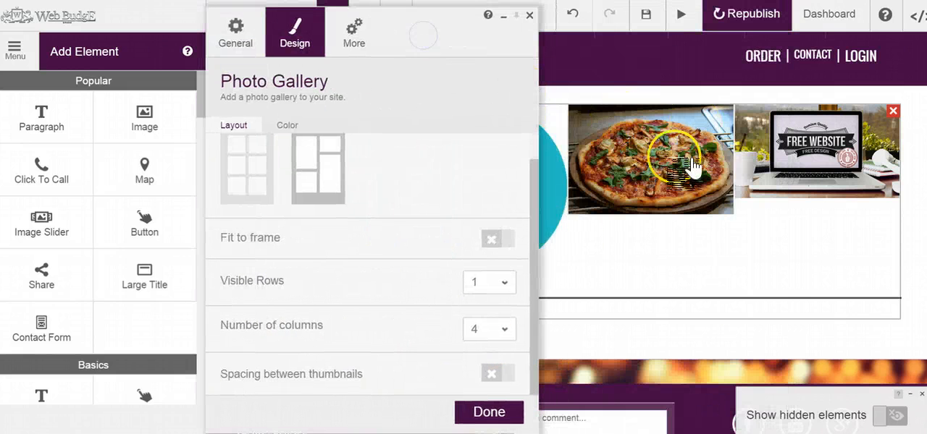
left_click(486, 374)
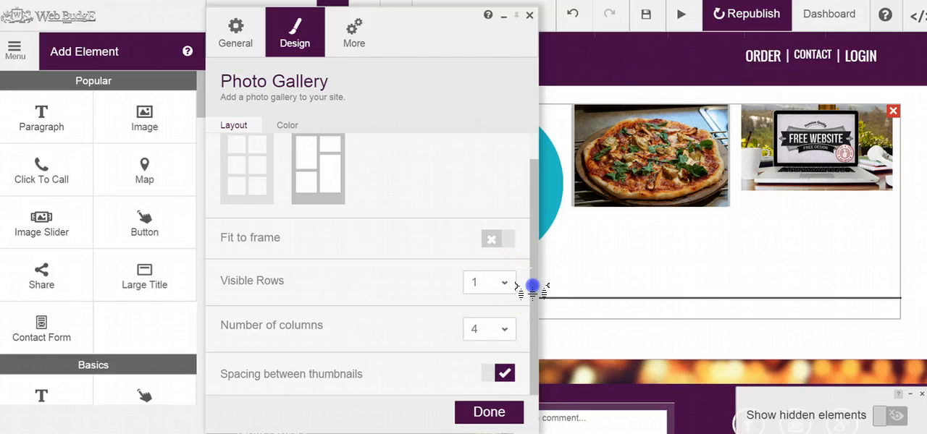
left_click_drag(533, 287, 533, 240)
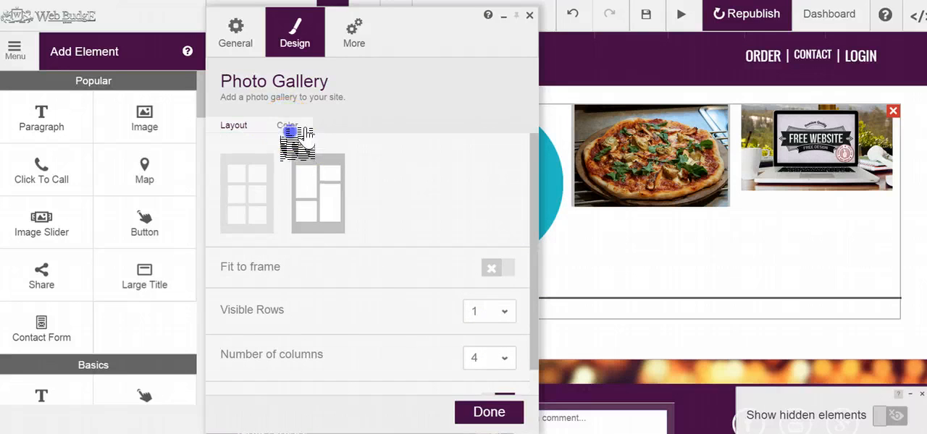
- Give the photo gallery a 1px border and a 2px inner border
left_click(286, 126)
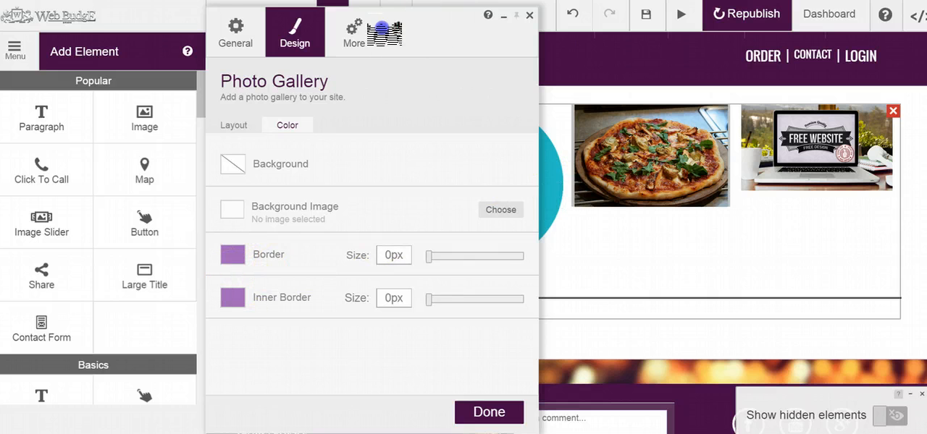
left_click_drag(382, 32, 250, 41)
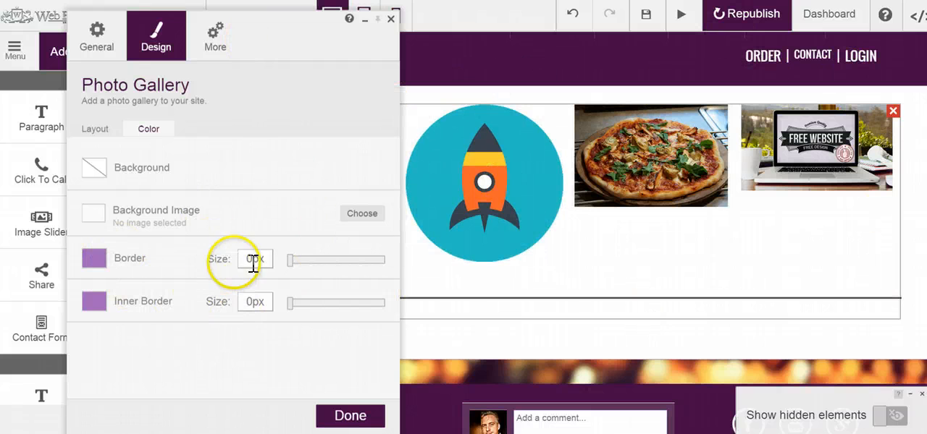
type("1")
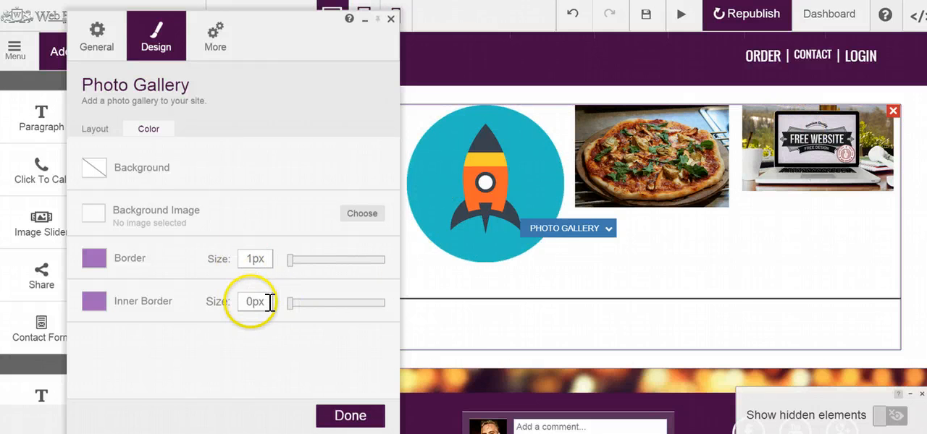
left_click_drag(251, 302, 208, 291)
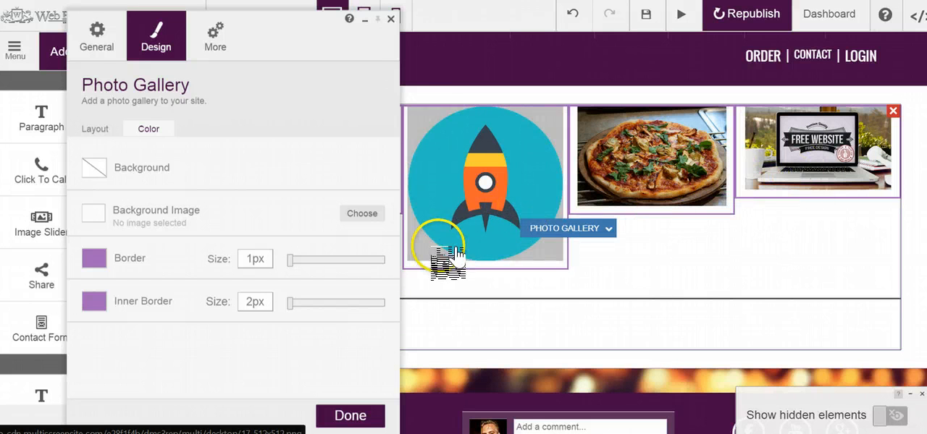
- Try the uniform grid layout on the gallery, and return to the staggered mosaic layout
left_click(94, 130)
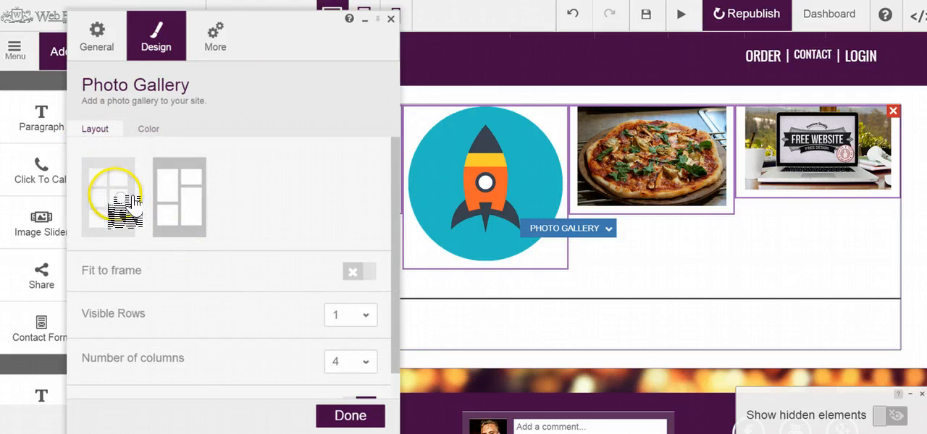
left_click(127, 197)
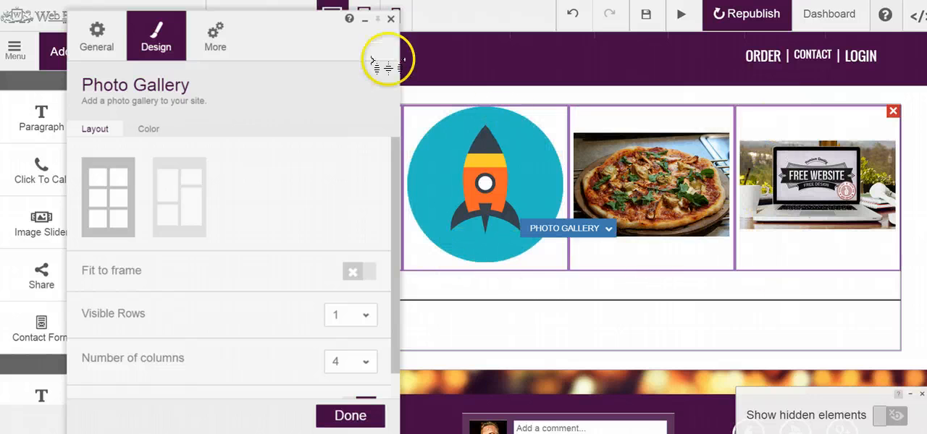
left_click_drag(285, 32, 746, 42)
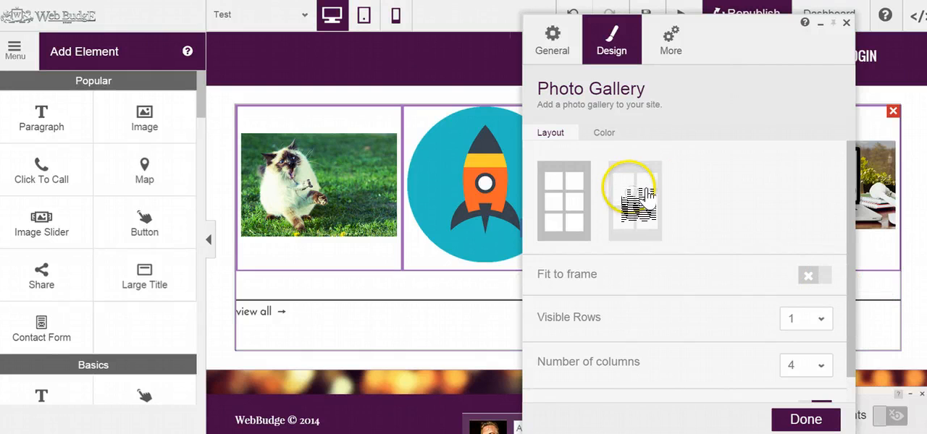
left_click(649, 203)
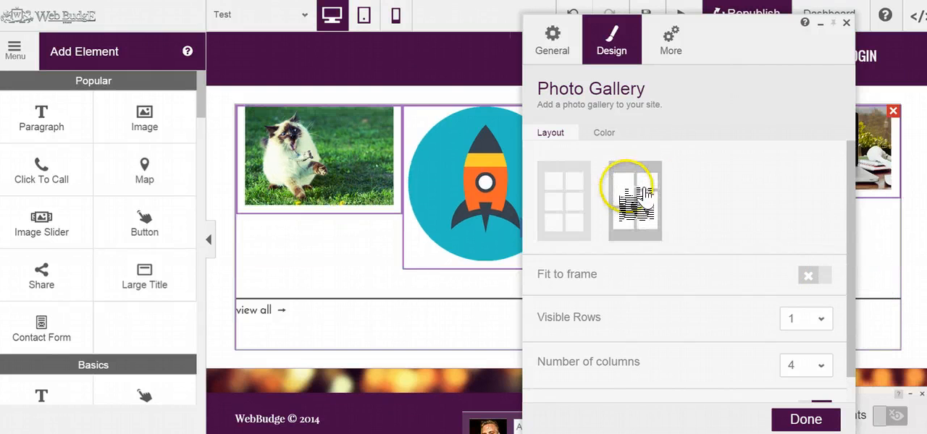
- Set both the gallery's border and inner border sizes back to 0px
left_click(672, 44)
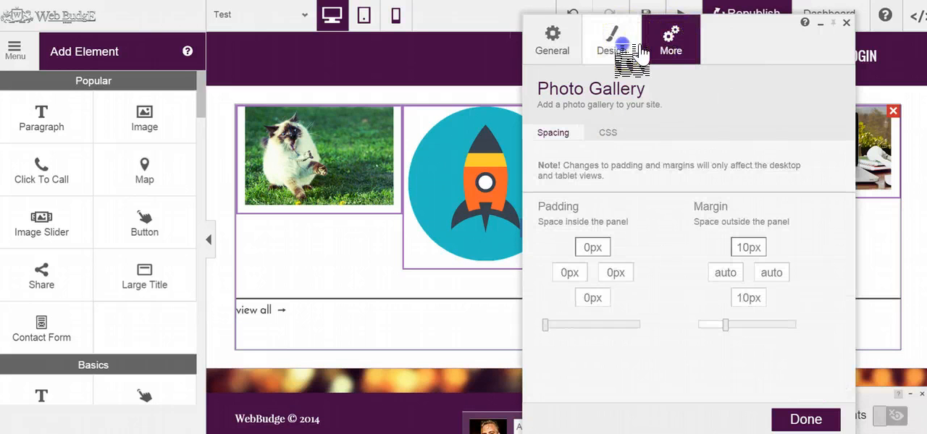
left_click(615, 47)
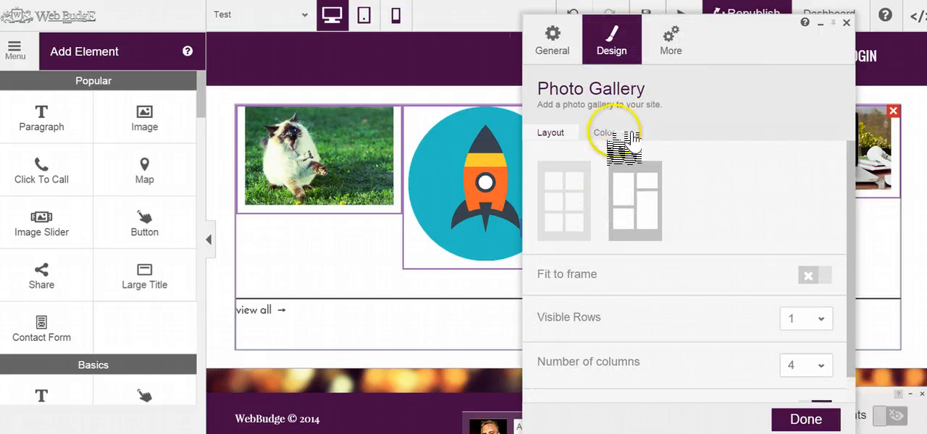
left_click(629, 130)
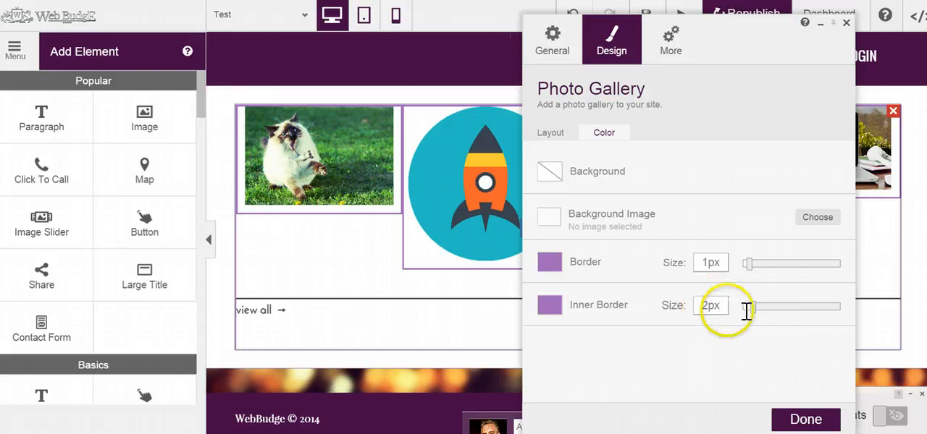
left_click_drag(750, 308, 716, 306)
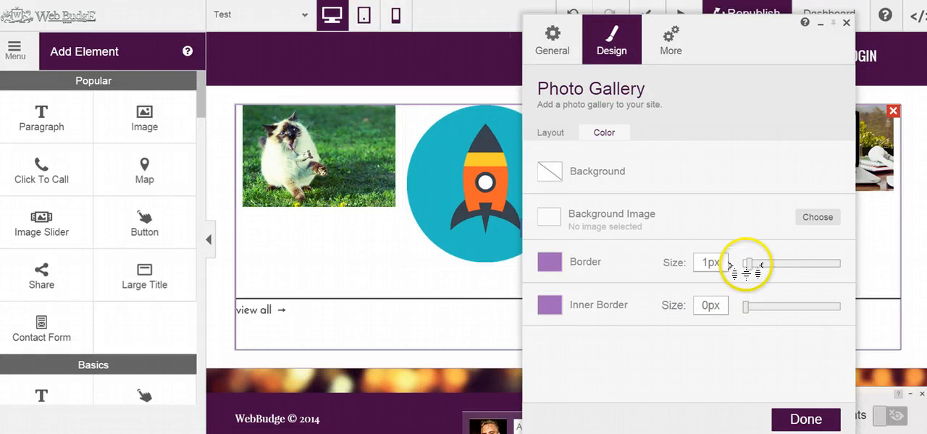
left_click_drag(745, 265, 728, 267)
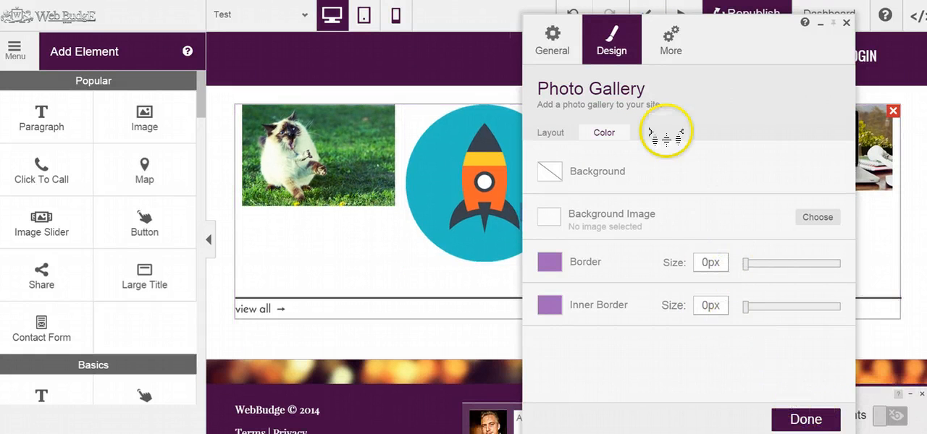
- Review the gallery's padding, margin and custom CSS settings, and finish editing the gallery
left_click_drag(729, 21, 511, 49)
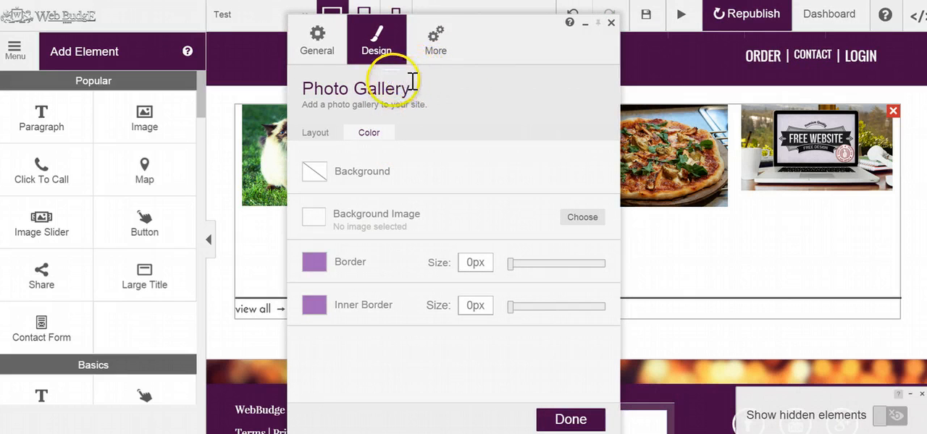
left_click(440, 41)
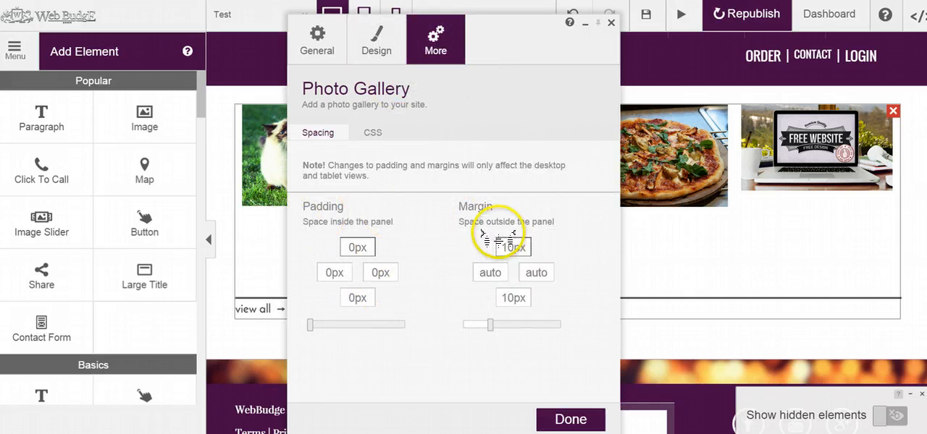
left_click(372, 133)
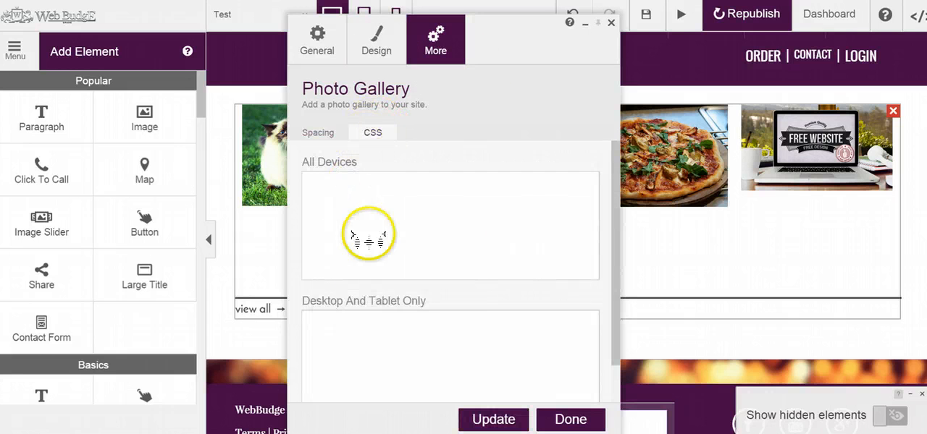
left_click(568, 416)
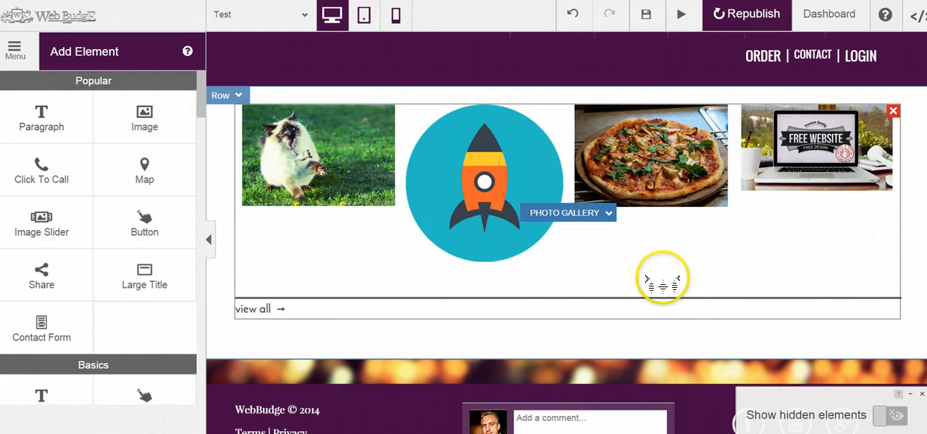
- Reopen the photo gallery's settings to view its image list, and close them
left_click(596, 245)
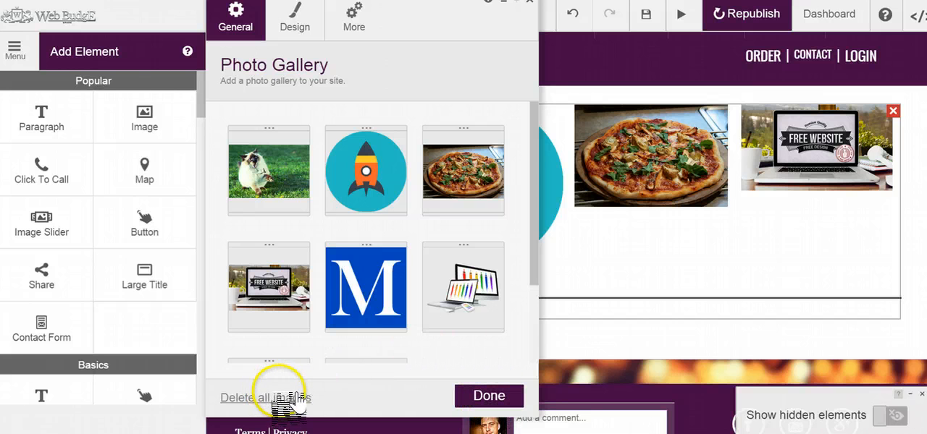
left_click_drag(465, 22, 420, 46)
left_click(487, 23)
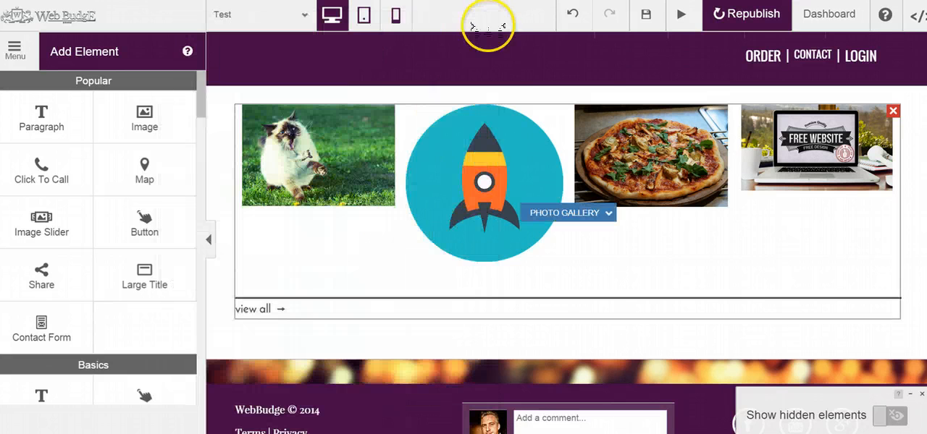
- Check the gallery's options on the page and shift the gallery slightly lower within its row
left_click(567, 217)
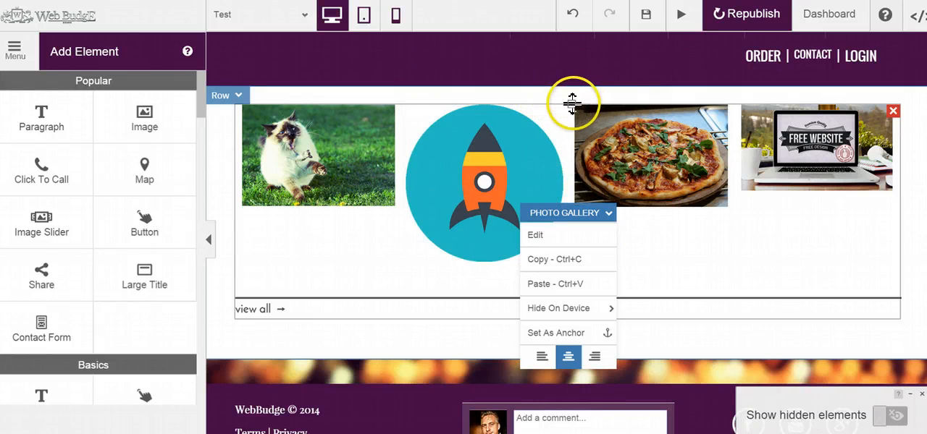
left_click_drag(570, 103, 601, 87)
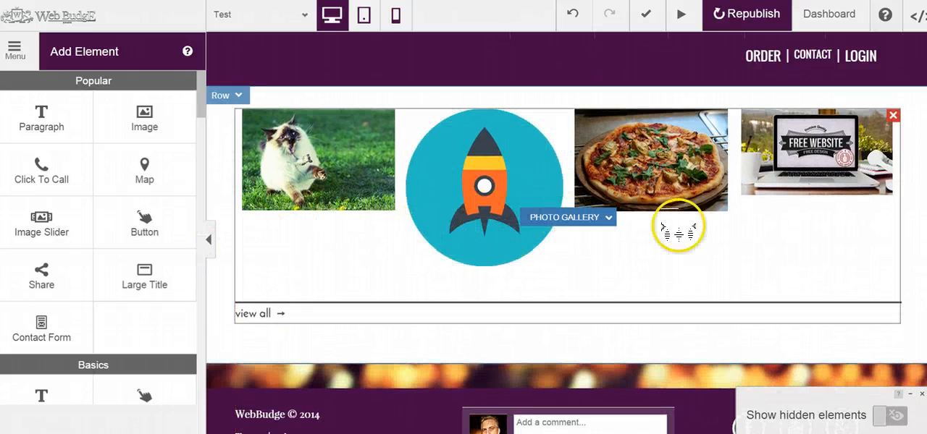